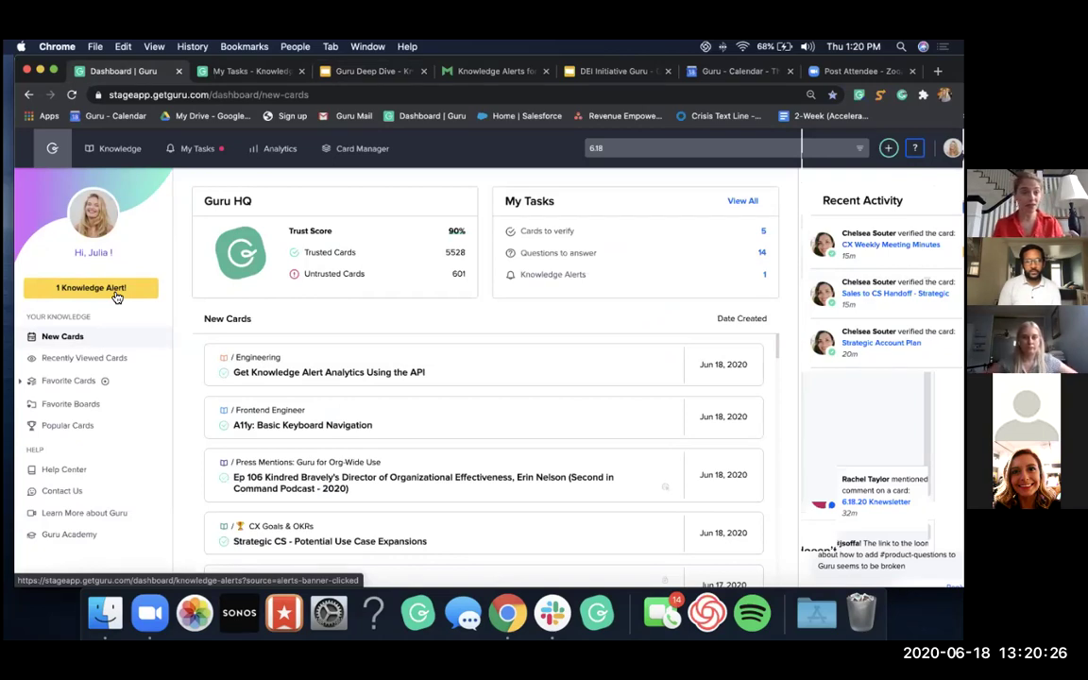
# Open the Pandemic Unemployment Assistance Fraud card from the pending knowledge alert, read through it, mark it as read and close it
pyautogui.click(116, 296)
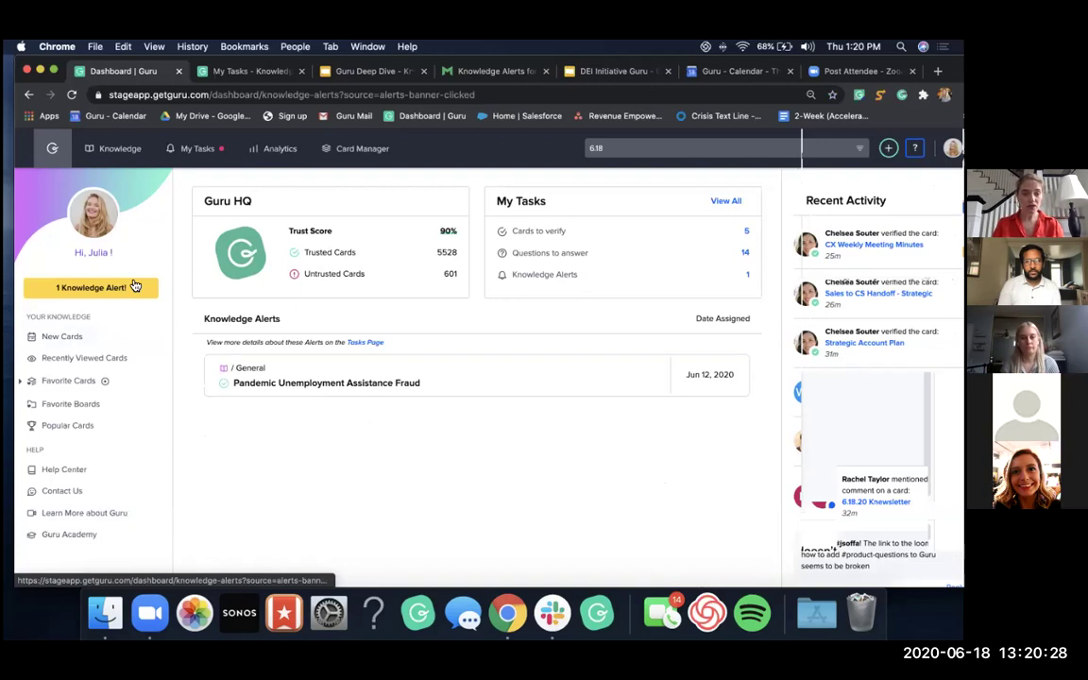
pyautogui.click(333, 377)
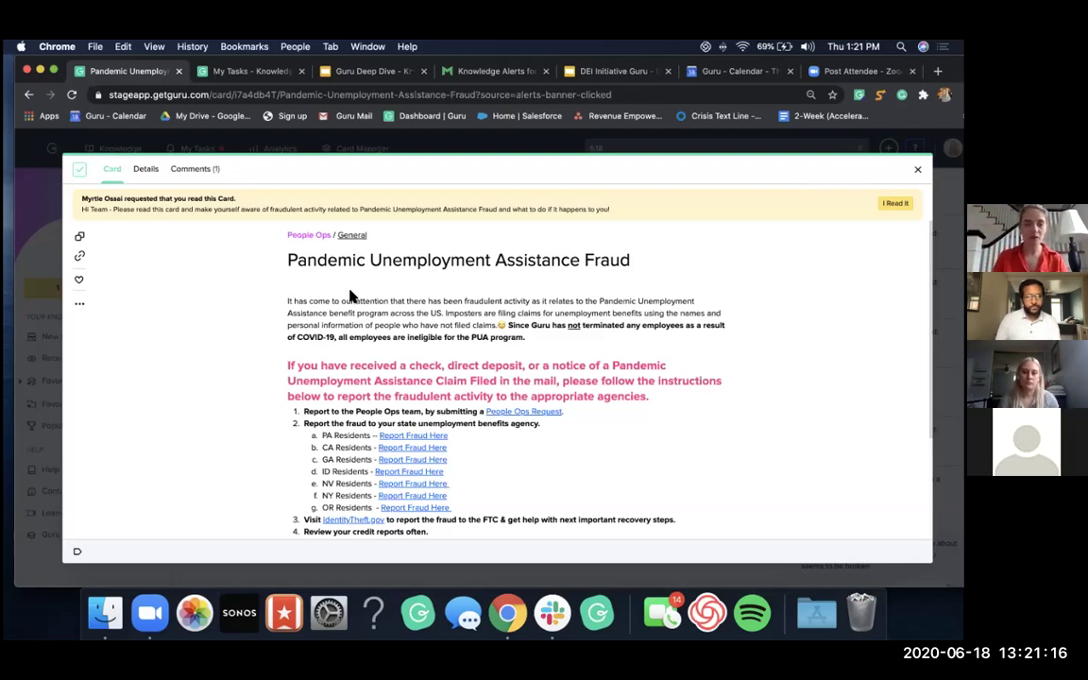
pyautogui.scroll(-3, 350, 296)
pyautogui.scroll(-1, 350, 296)
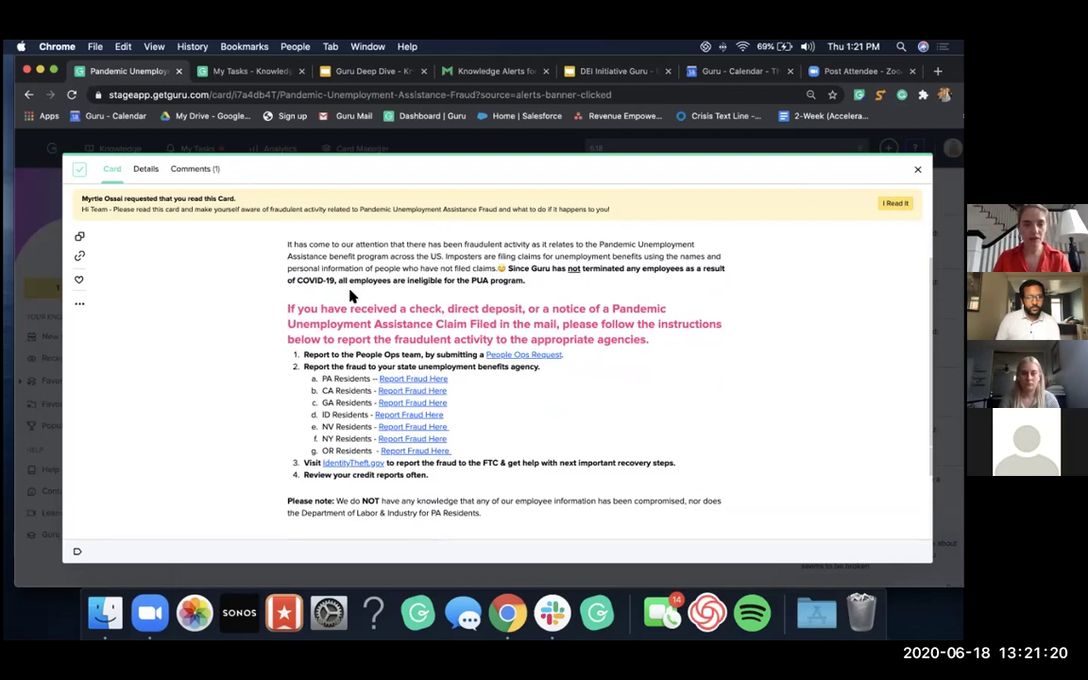
pyautogui.scroll(-2, 349, 296)
pyautogui.scroll(3, 350, 296)
pyautogui.scroll(3, 350, 296)
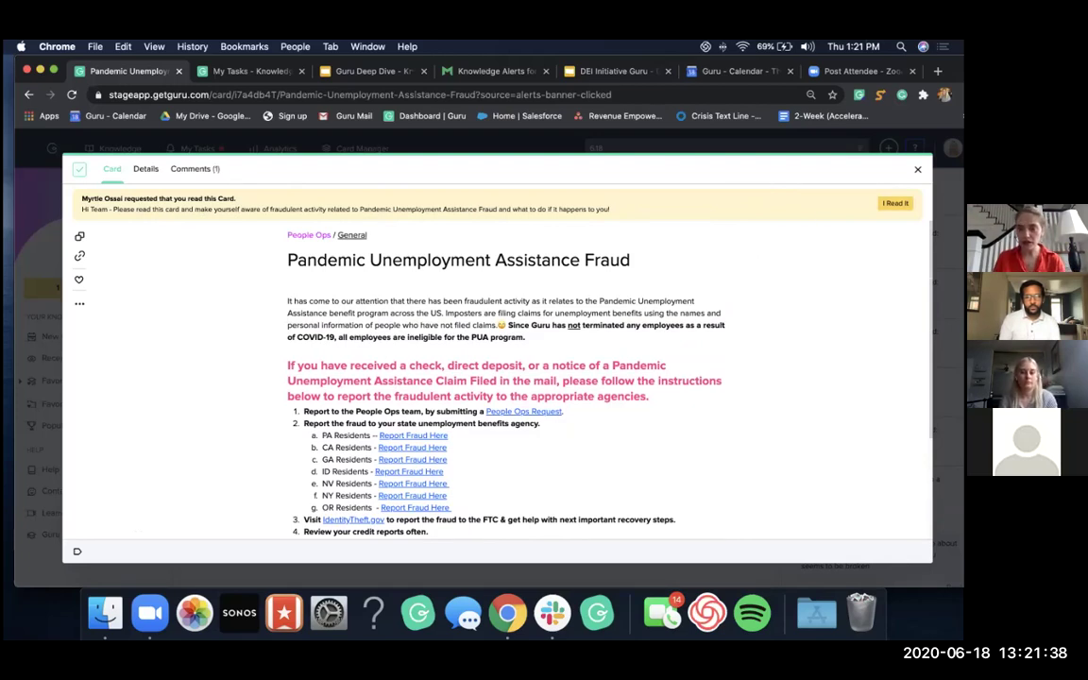
pyautogui.scroll(-1, 496, 359)
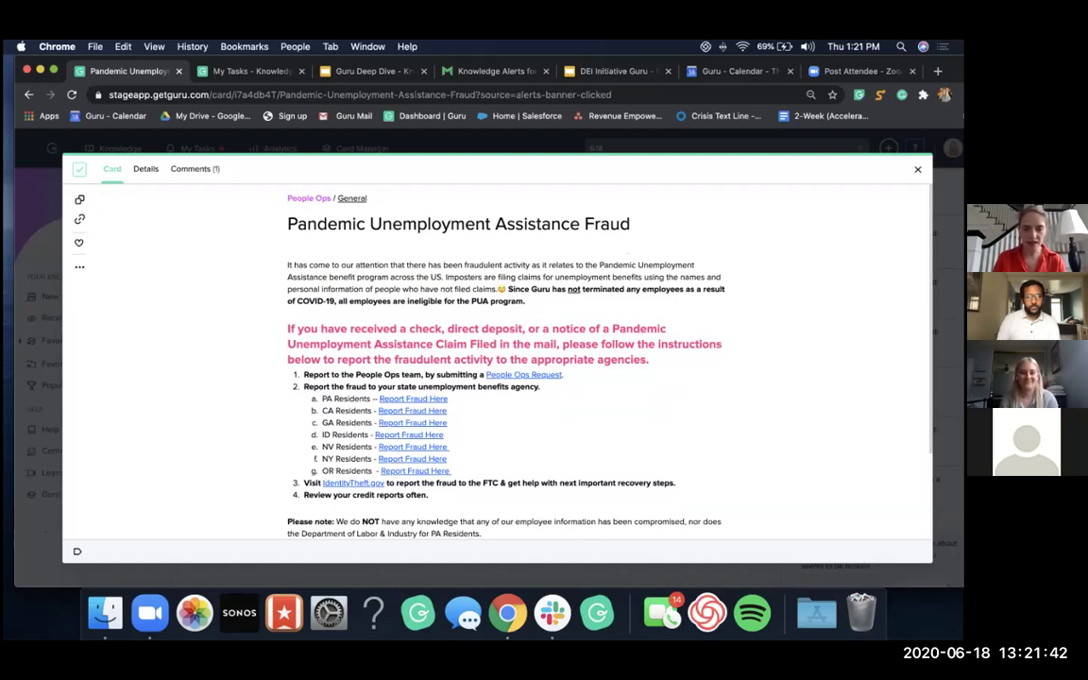
pyautogui.press('Escape')
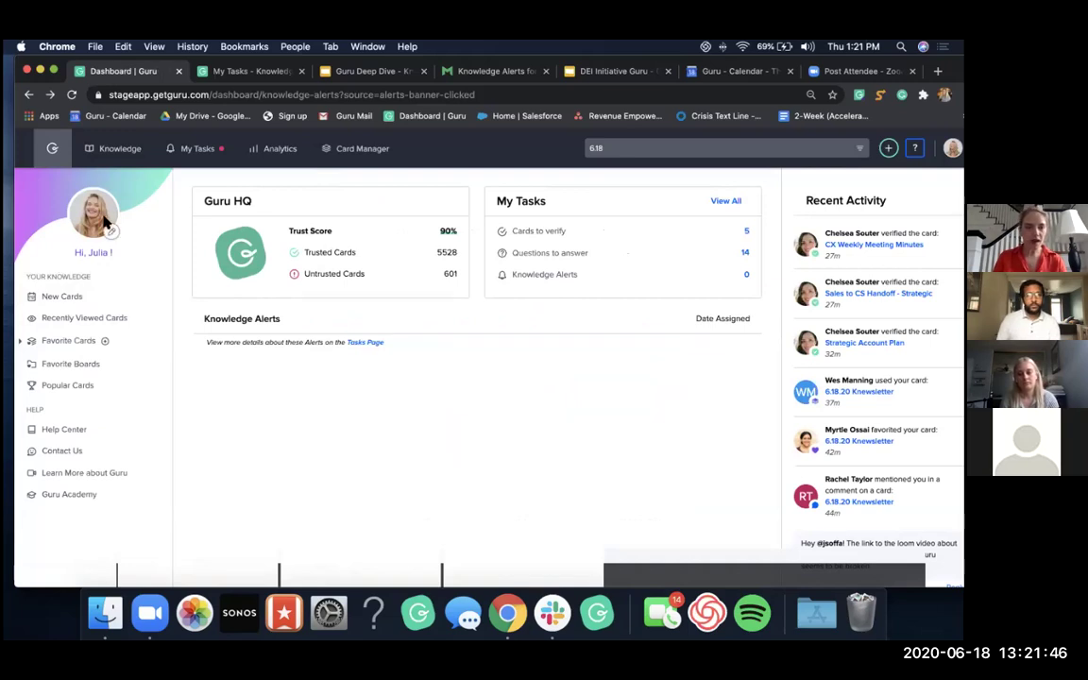
# Open the Knowledge Alerts in My Tasks and show the delegated ones
pyautogui.click(193, 155)
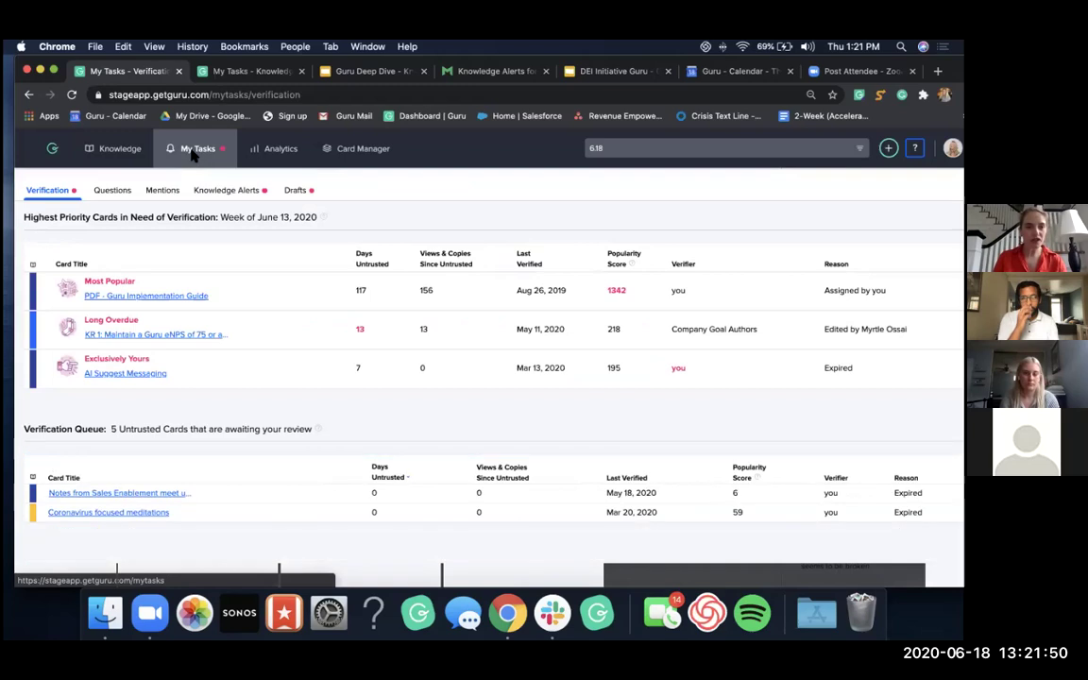
pyautogui.click(225, 193)
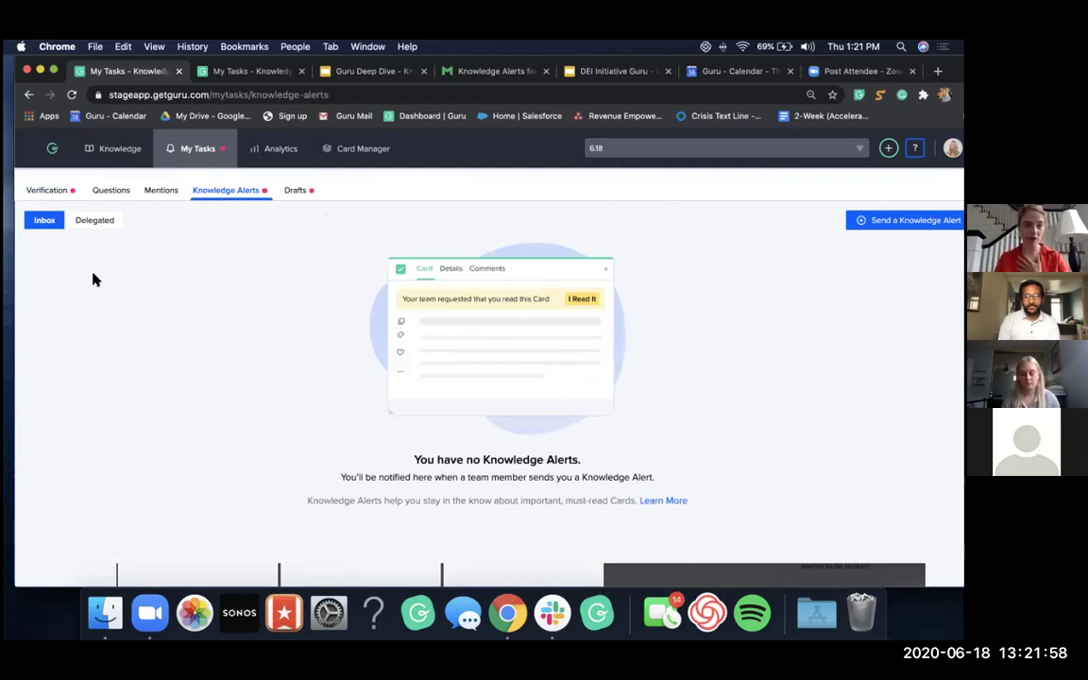
pyautogui.click(94, 220)
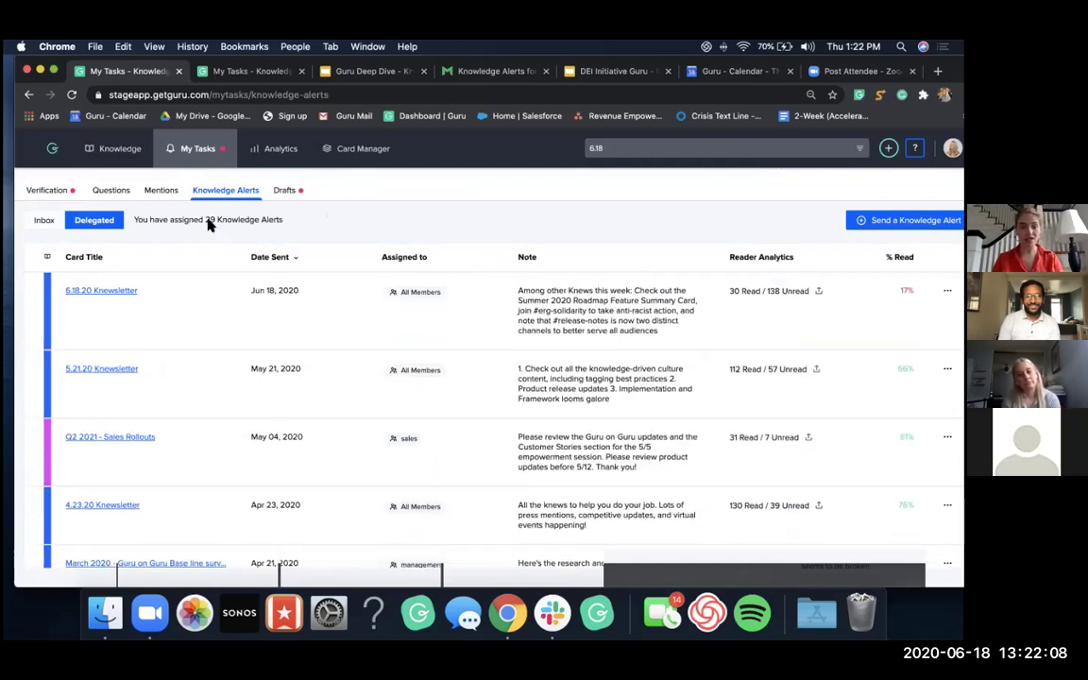
# Open the 6.18.20 Knewsletter card from the delegated alerts, skim its contents and close it
pyautogui.click(117, 292)
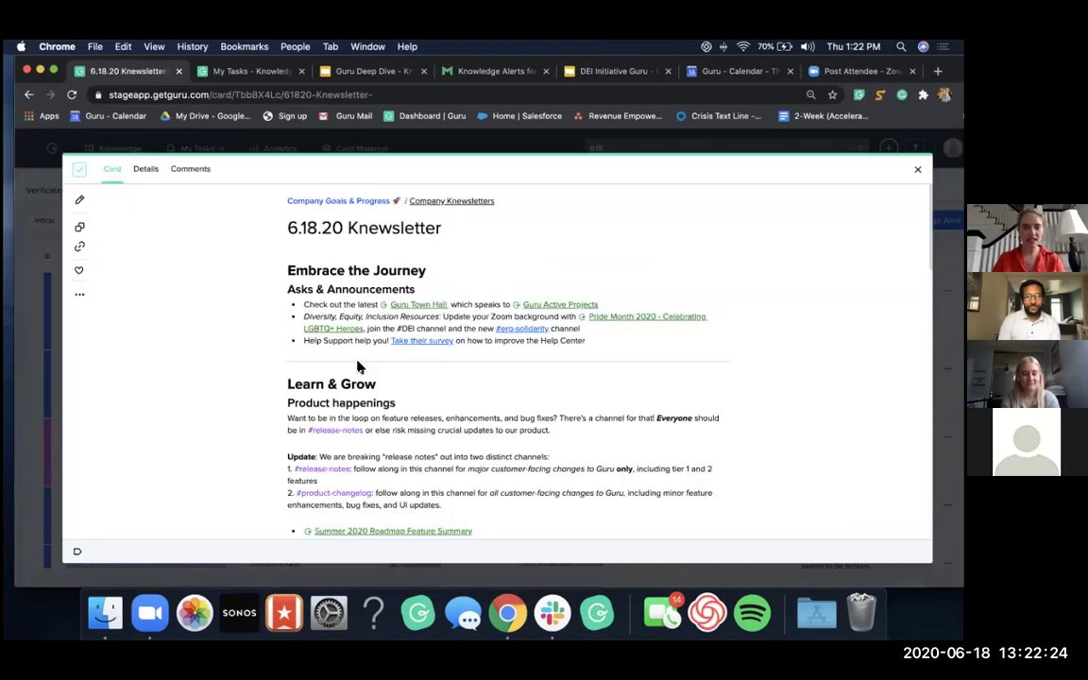
pyautogui.scroll(-2, 357, 367)
pyautogui.scroll(-1, 357, 366)
pyautogui.scroll(4, 357, 366)
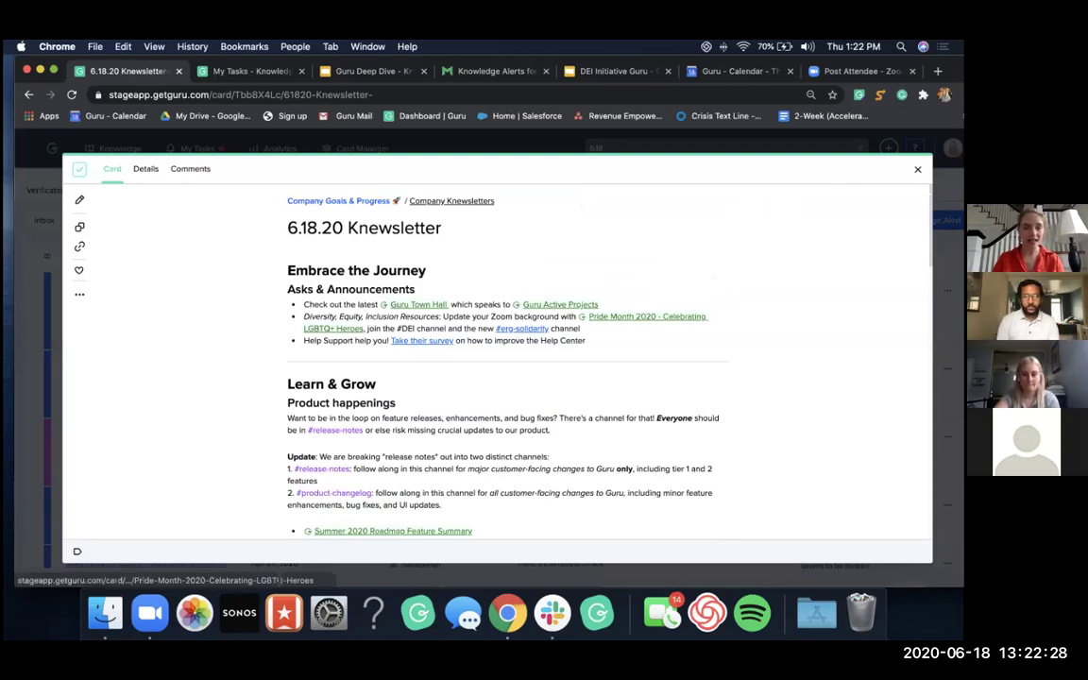
pyautogui.press('Escape')
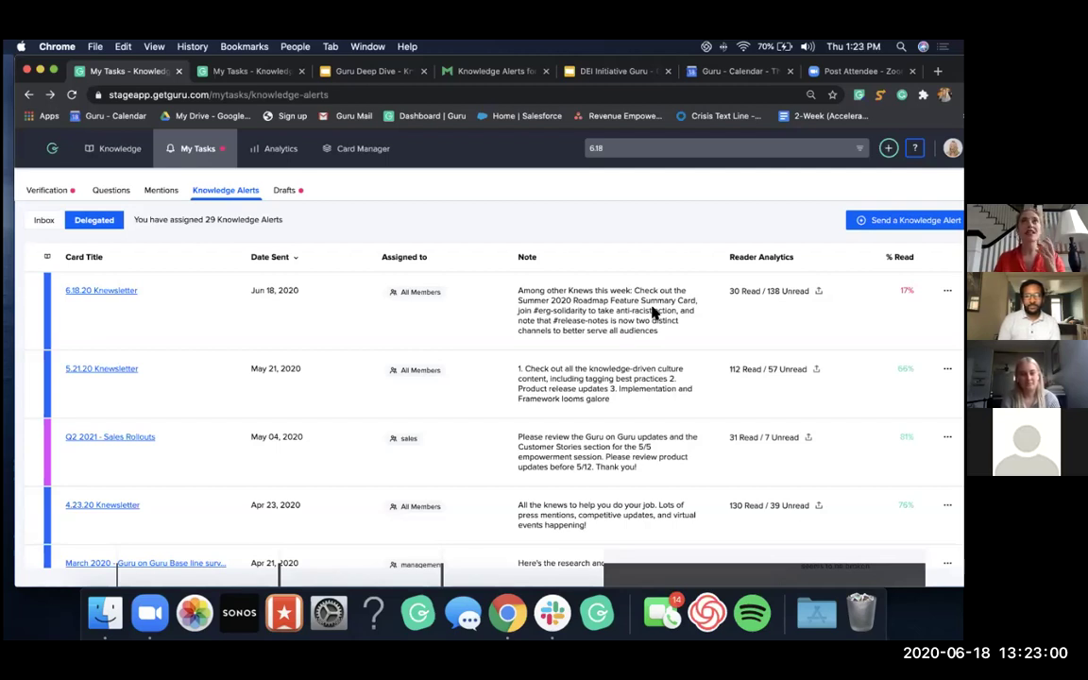
# Review the delegated alerts' reader analytics, highlighting the two Apr 20, 2020 alerts sent to the cx group
pyautogui.scroll(-3, 651, 313)
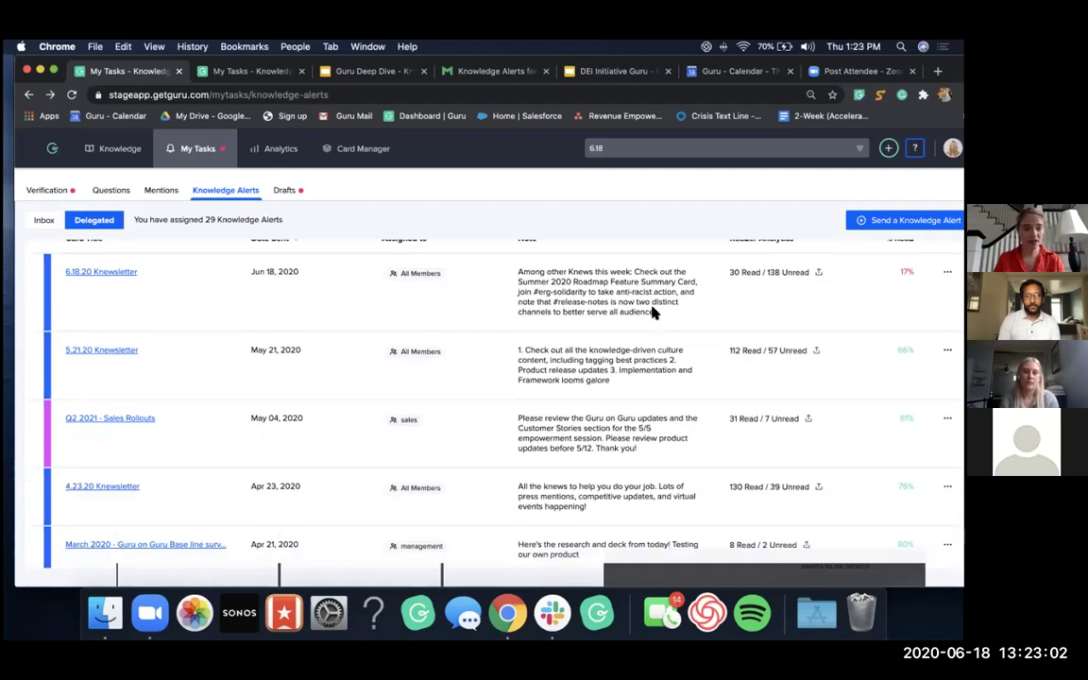
pyautogui.scroll(-3, 651, 313)
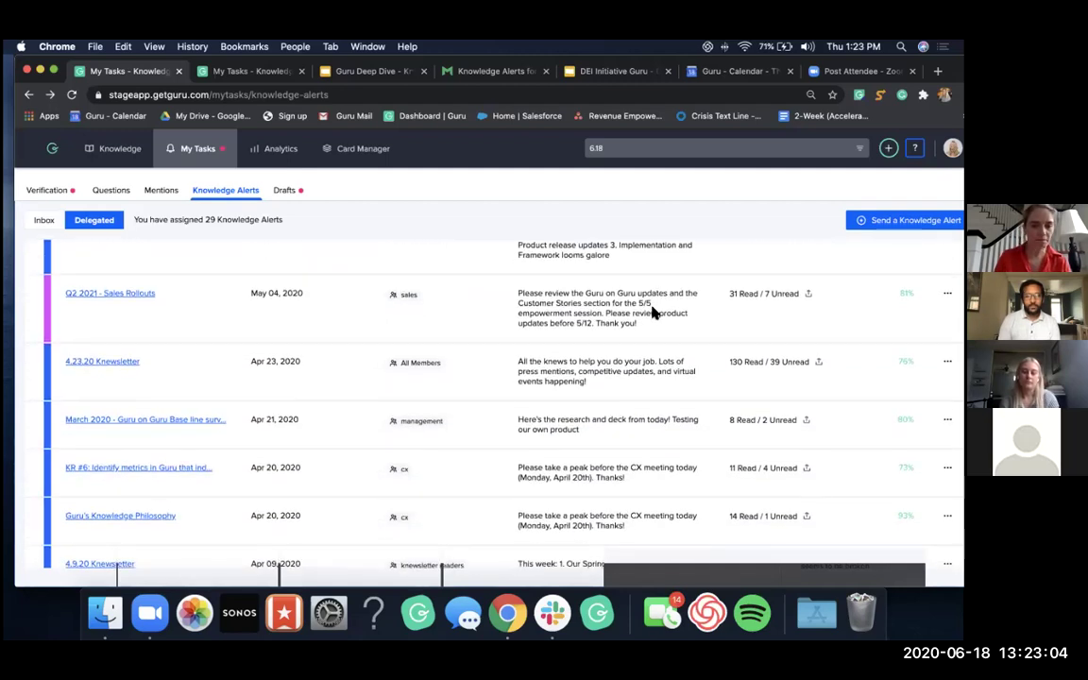
pyautogui.scroll(-1, 652, 313)
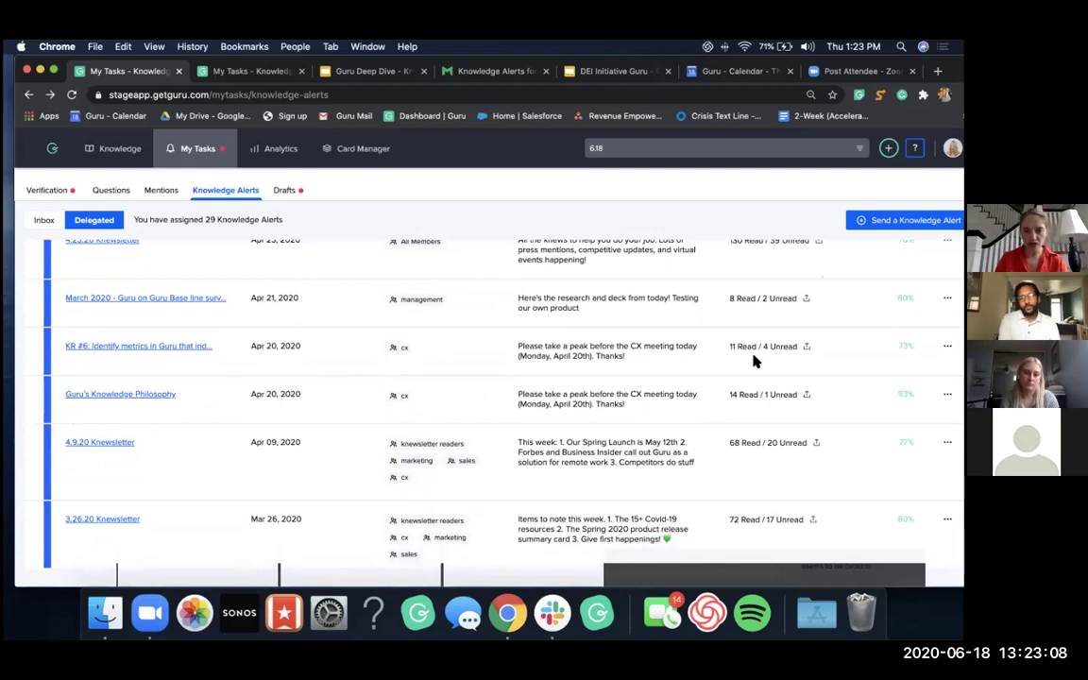
pyautogui.moveTo(59, 348); pyautogui.dragTo(511, 426)
pyautogui.moveTo(641, 371); pyautogui.dragTo(818, 405)
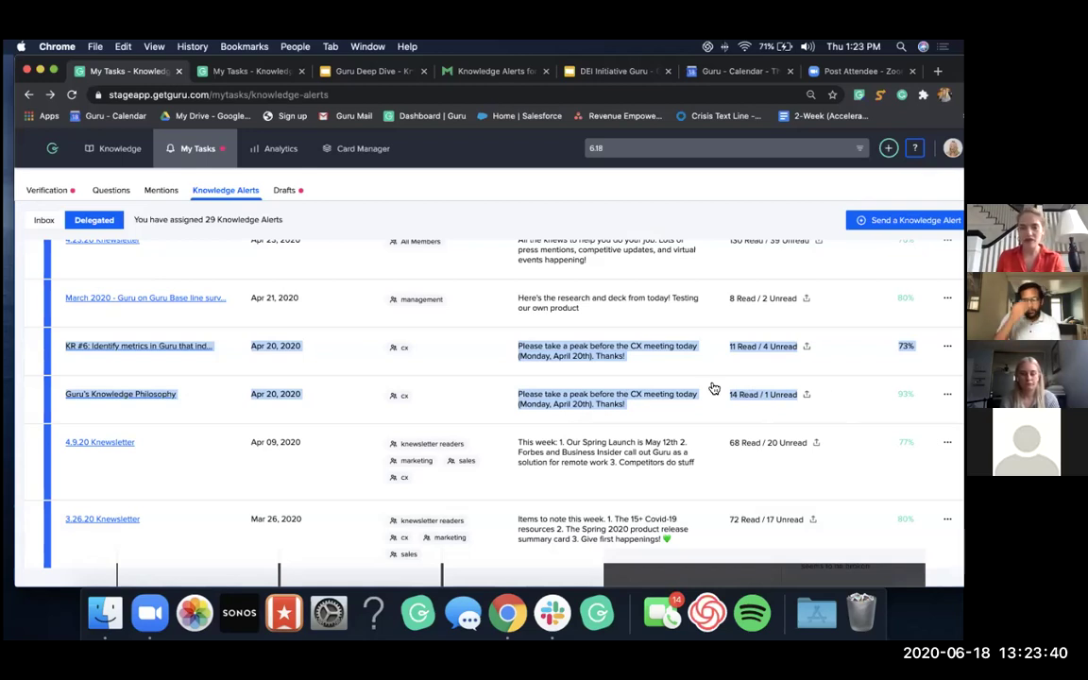
pyautogui.click(469, 395)
# Find the Company Kickoff (CKO) FY21 alert among the older delegated alerts, read its card down to the Agenda and close it
pyautogui.scroll(-3, 470, 395)
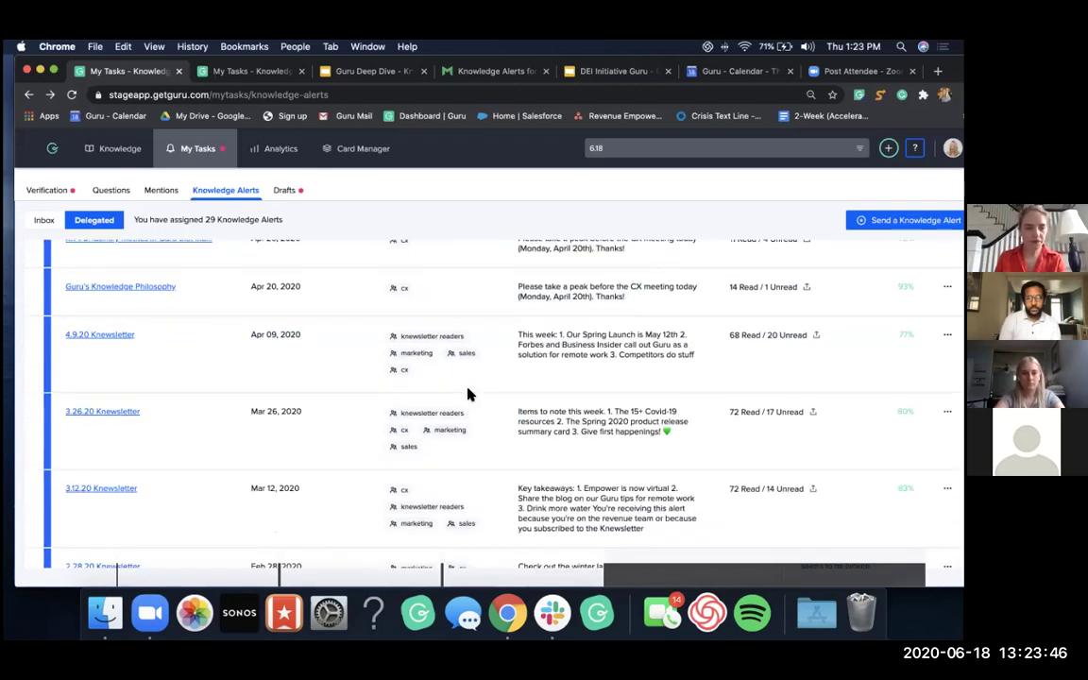
pyautogui.scroll(-3, 469, 395)
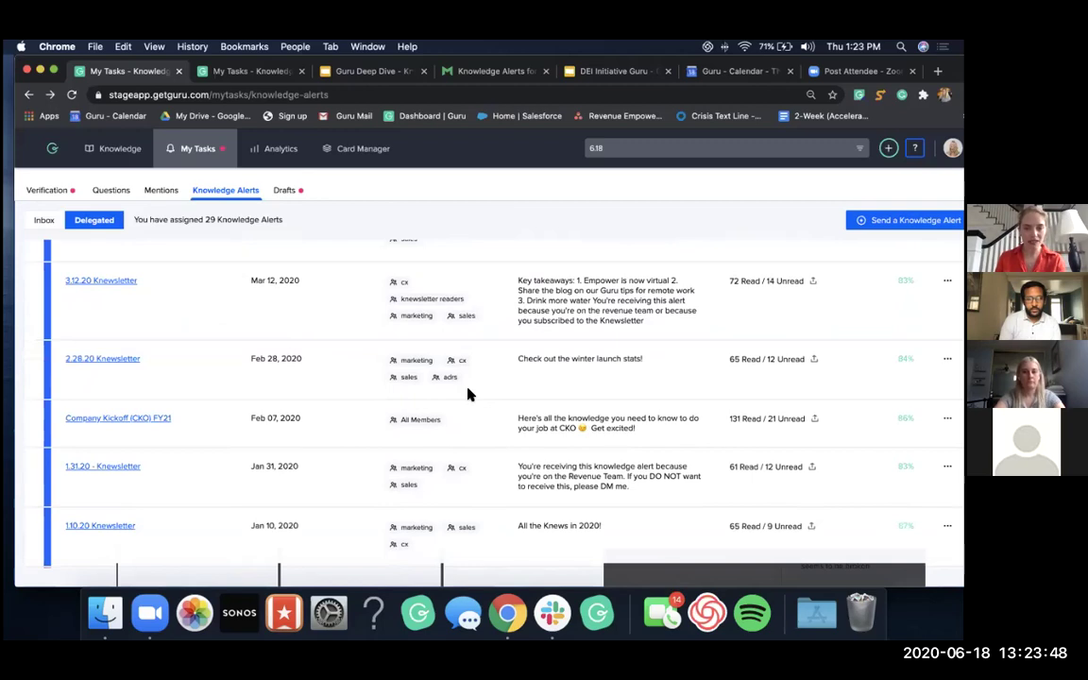
pyautogui.moveTo(90, 396); pyautogui.dragTo(666, 432)
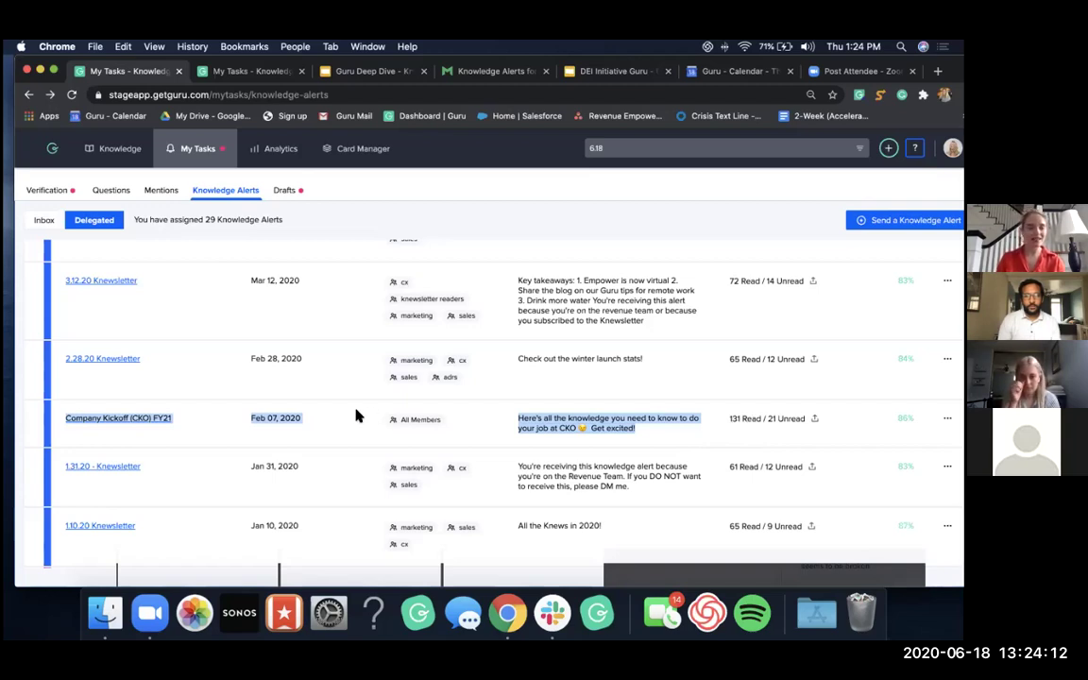
pyautogui.click(115, 421)
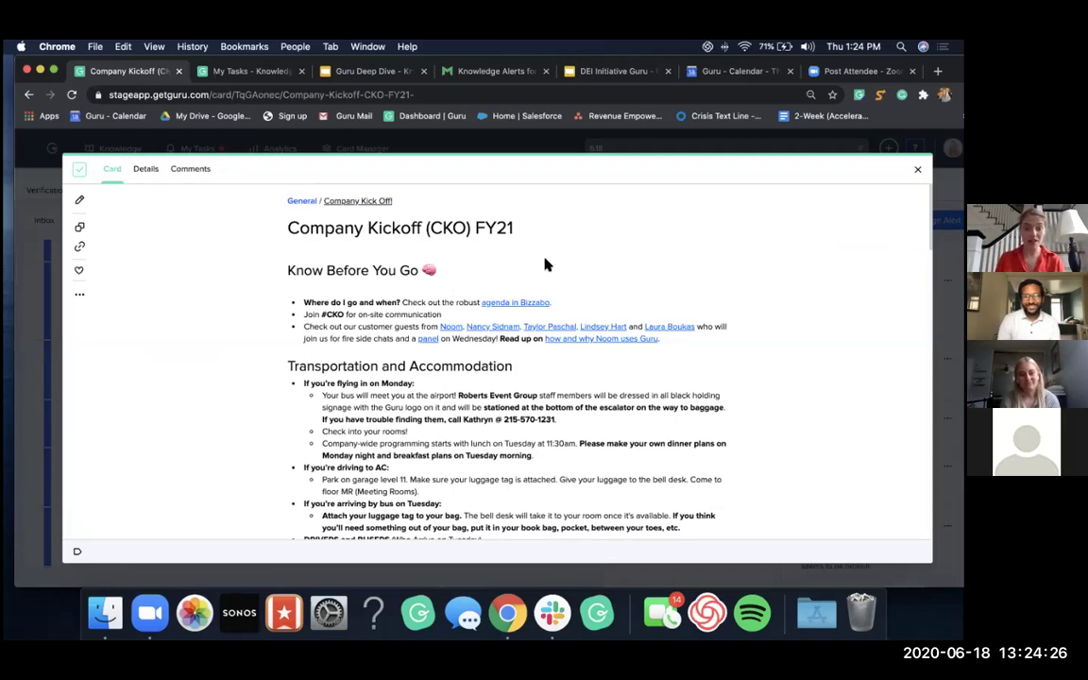
pyautogui.scroll(-1, 553, 432)
pyautogui.scroll(-5, 554, 432)
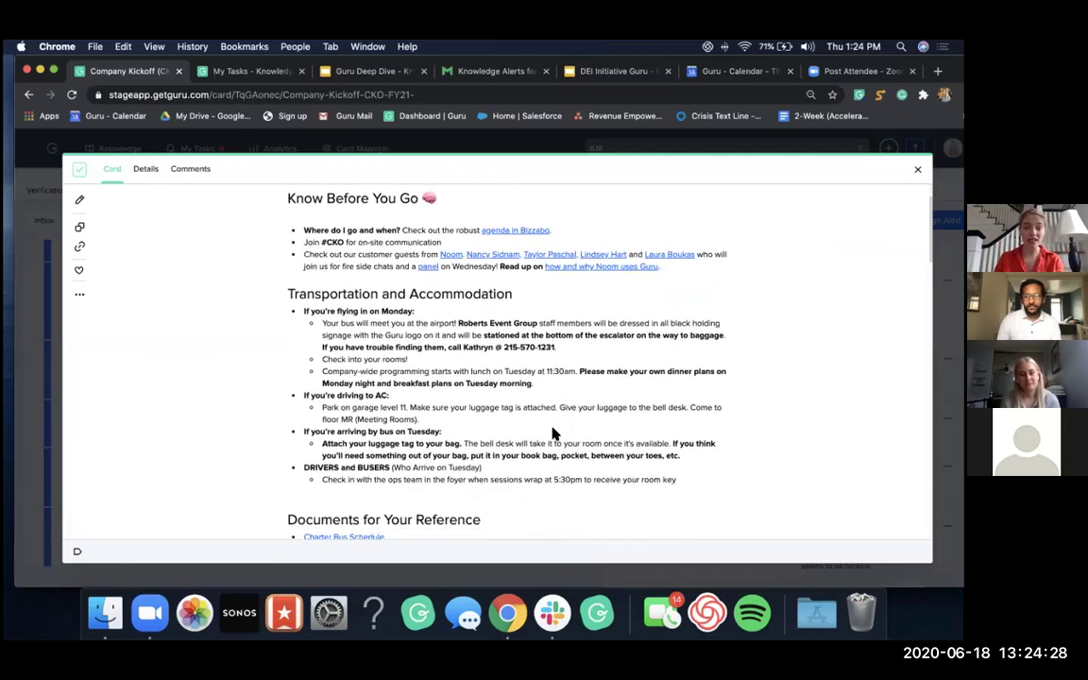
pyautogui.scroll(-5, 553, 433)
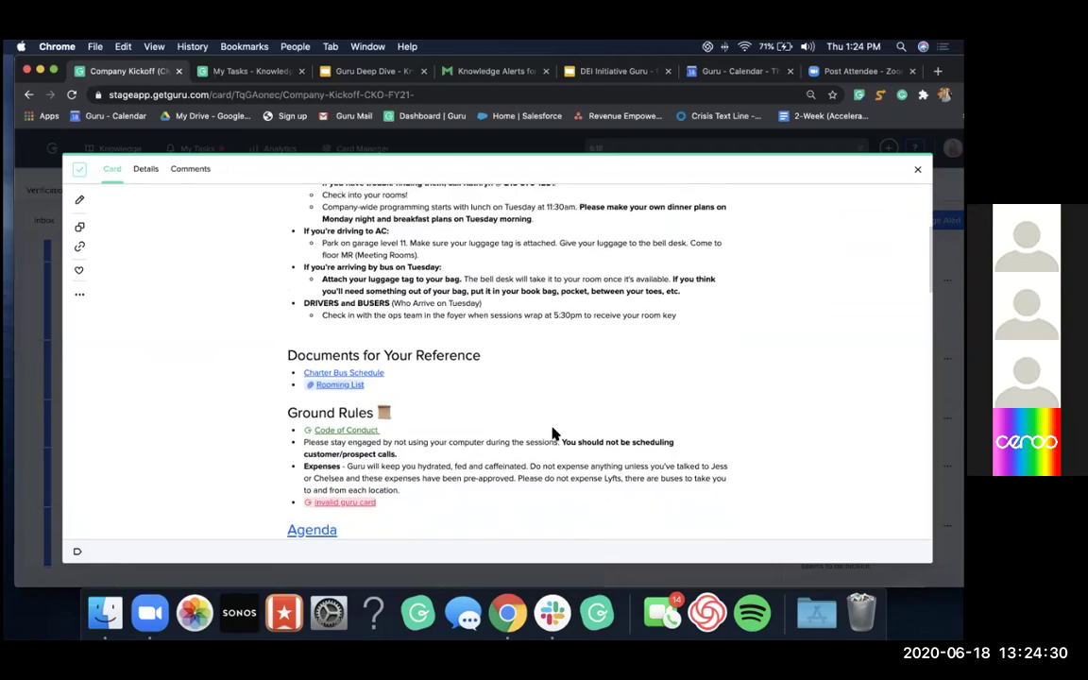
pyautogui.scroll(-2, 553, 432)
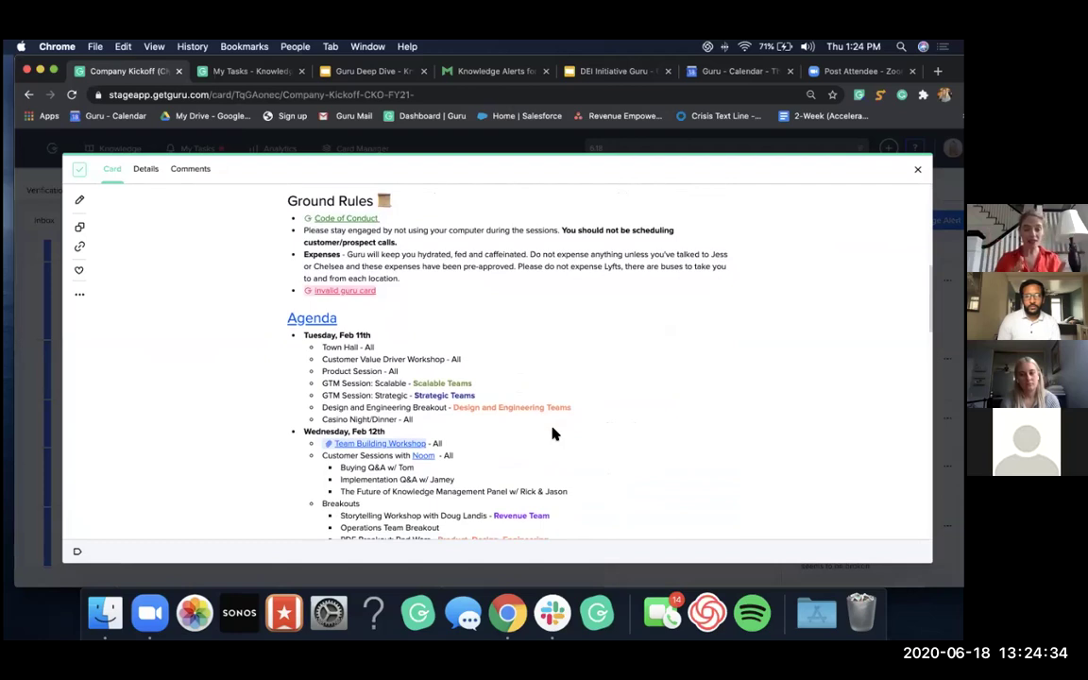
pyautogui.scroll(10, 553, 433)
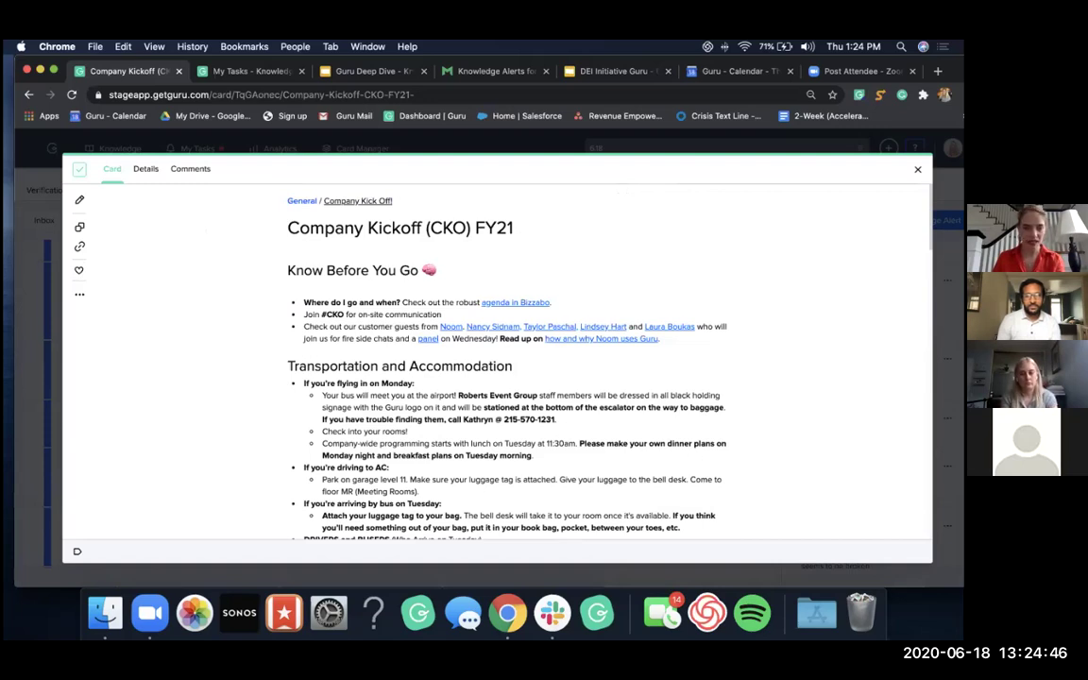
pyautogui.press('Escape')
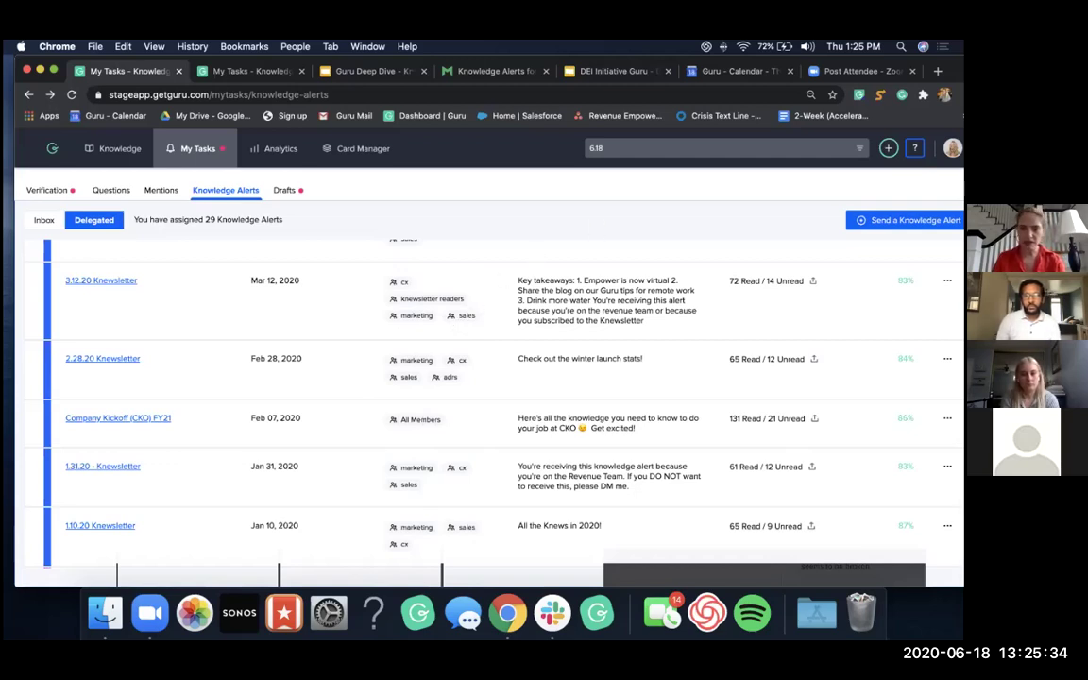
# Start a new knowledge alert and choose the card Guru Academy: Ticket Linking by searching for "guru aca"
pyautogui.click(907, 220)
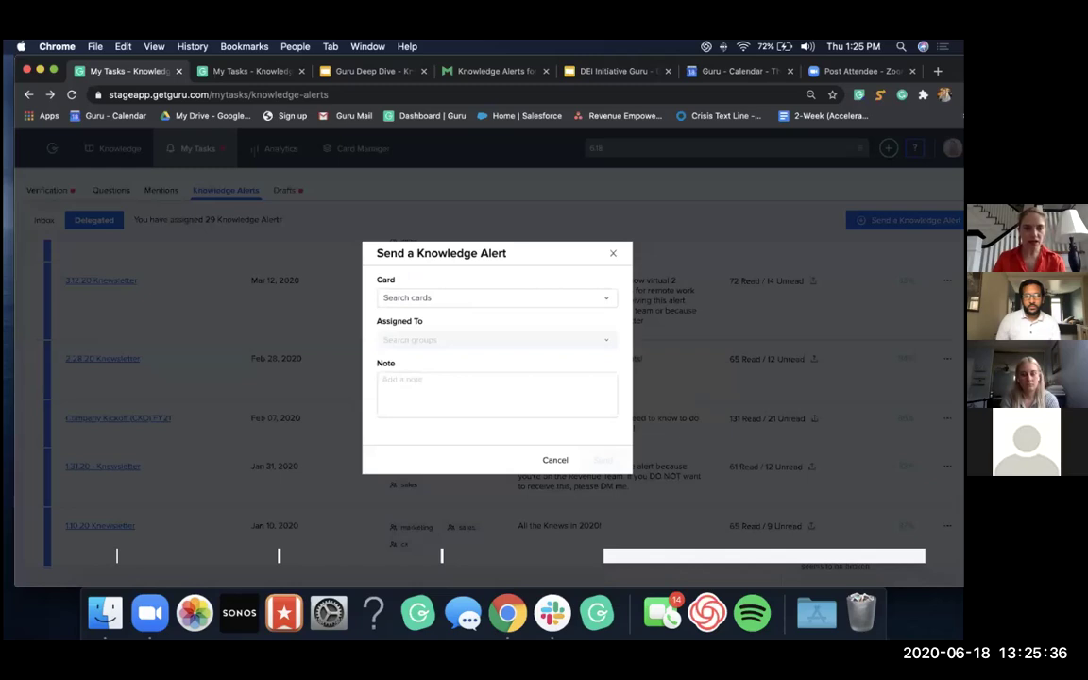
pyautogui.click(474, 298)
pyautogui.click(470, 298)
pyautogui.click(469, 299)
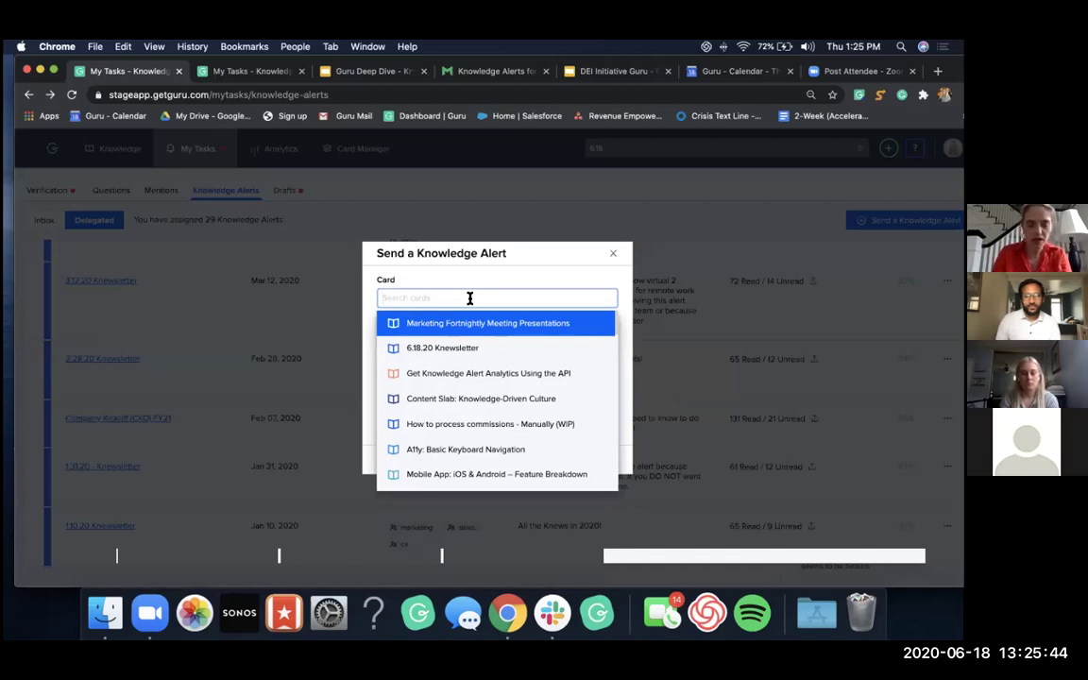
pyautogui.write('guru')
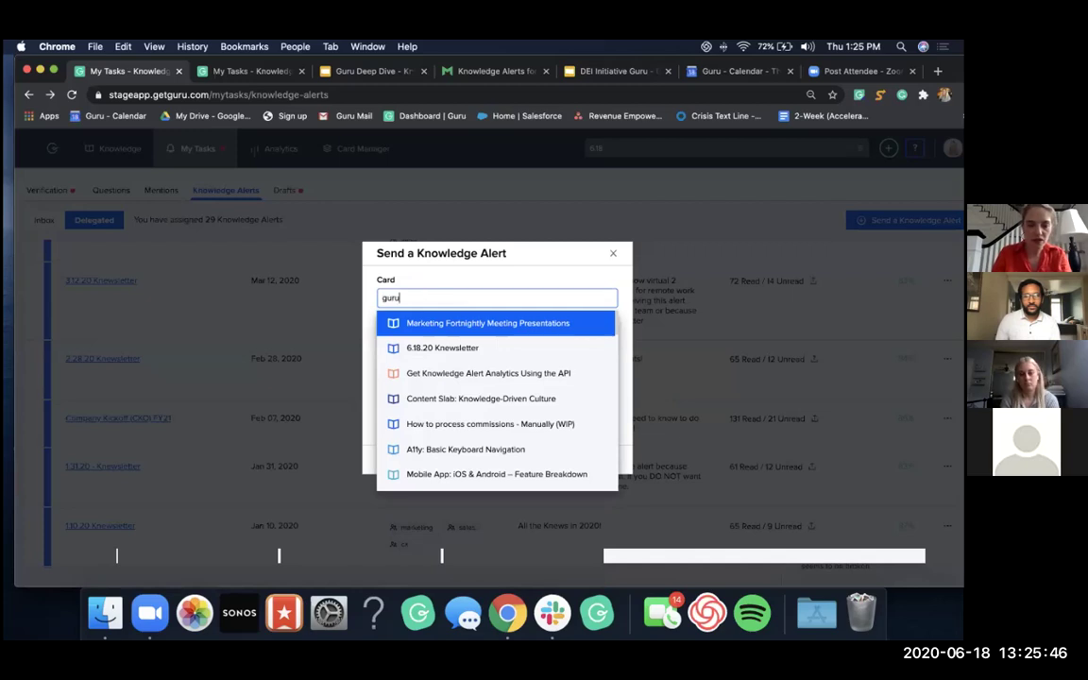
pyautogui.write(' a')
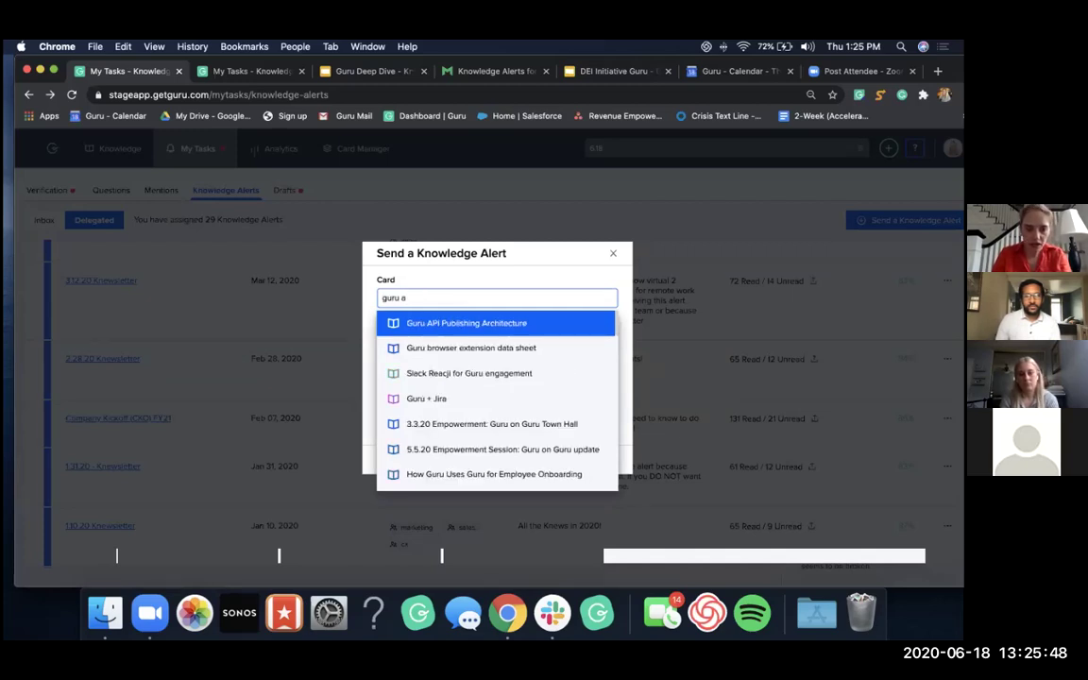
pyautogui.write('ca')
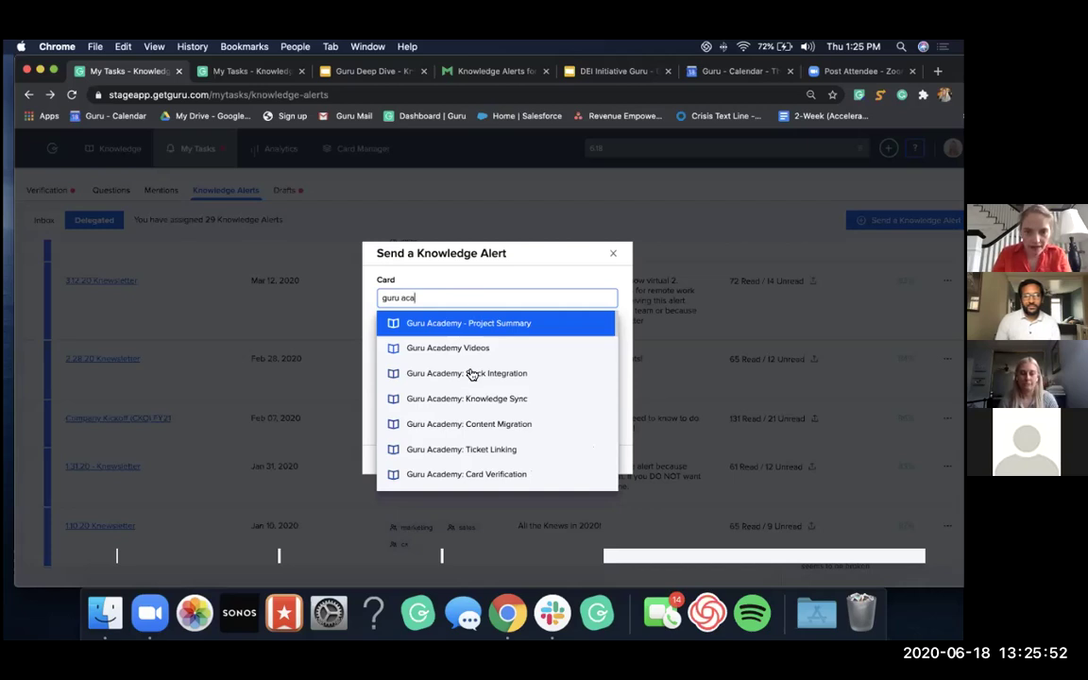
pyautogui.click(472, 449)
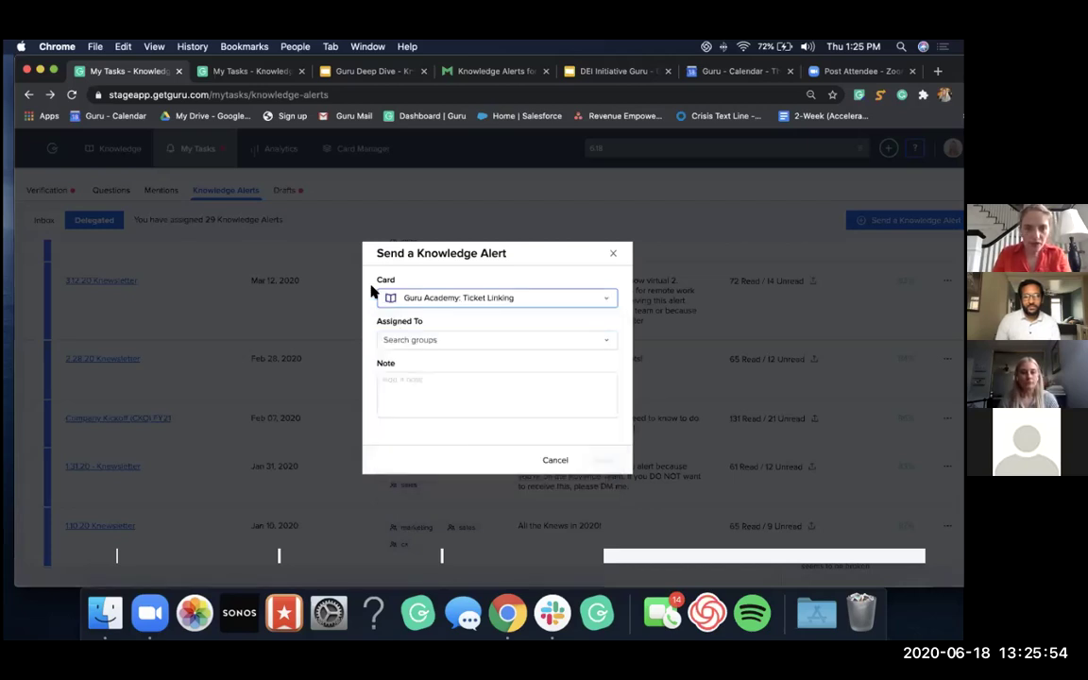
# Assign the new alert to the group whose name ends in "loves Knowledge Alerts"
pyautogui.click(429, 340)
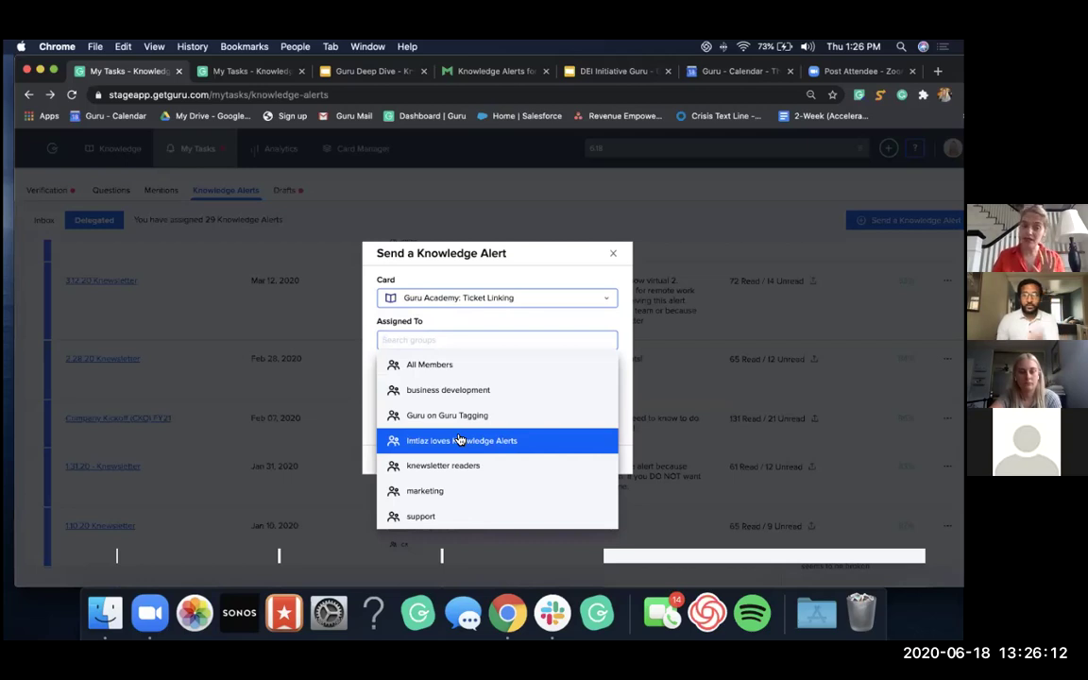
pyautogui.moveTo(406, 442); pyautogui.dragTo(460, 441)
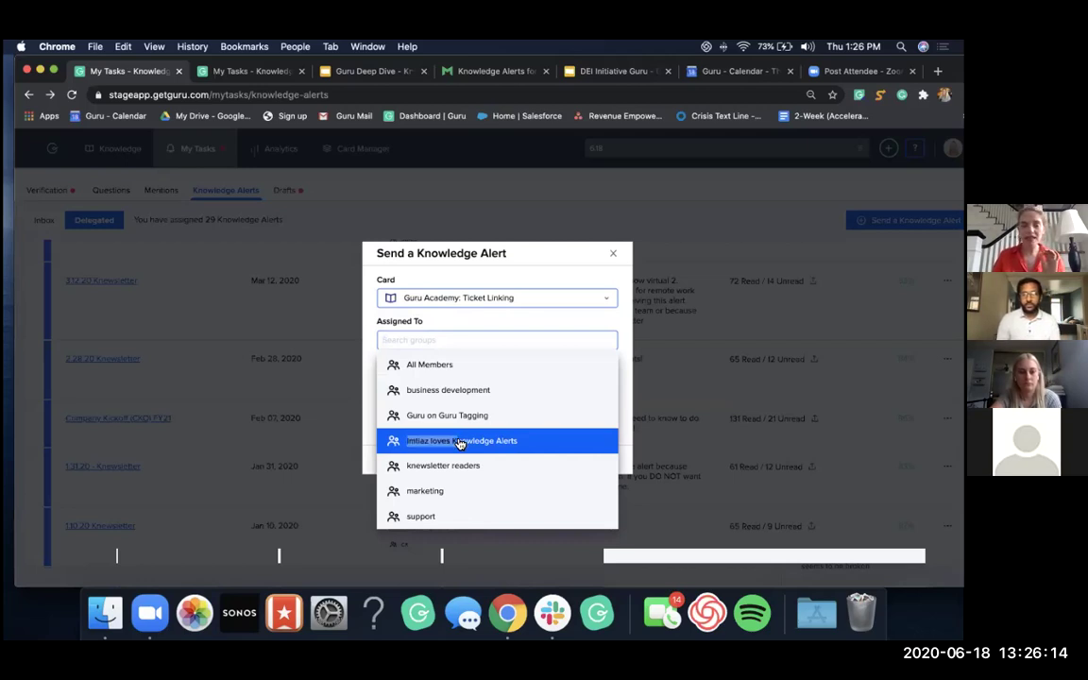
pyautogui.click(460, 441)
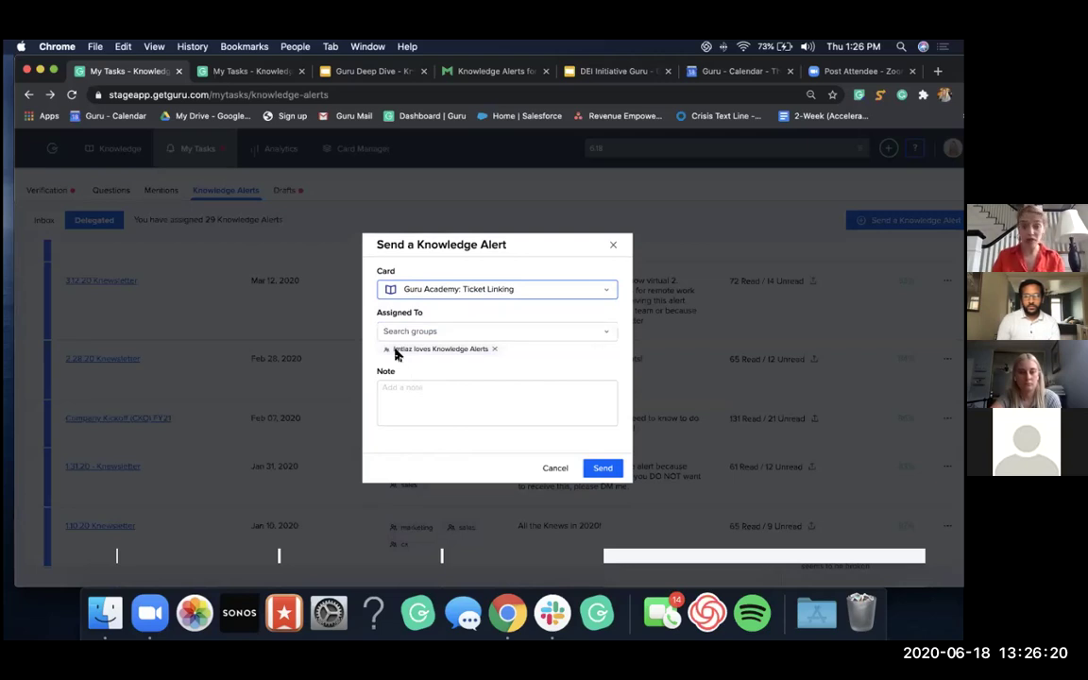
# Add the note "you better read this or else" to the knowledge alert and send it
pyautogui.click(417, 387)
pyautogui.write('you bett')
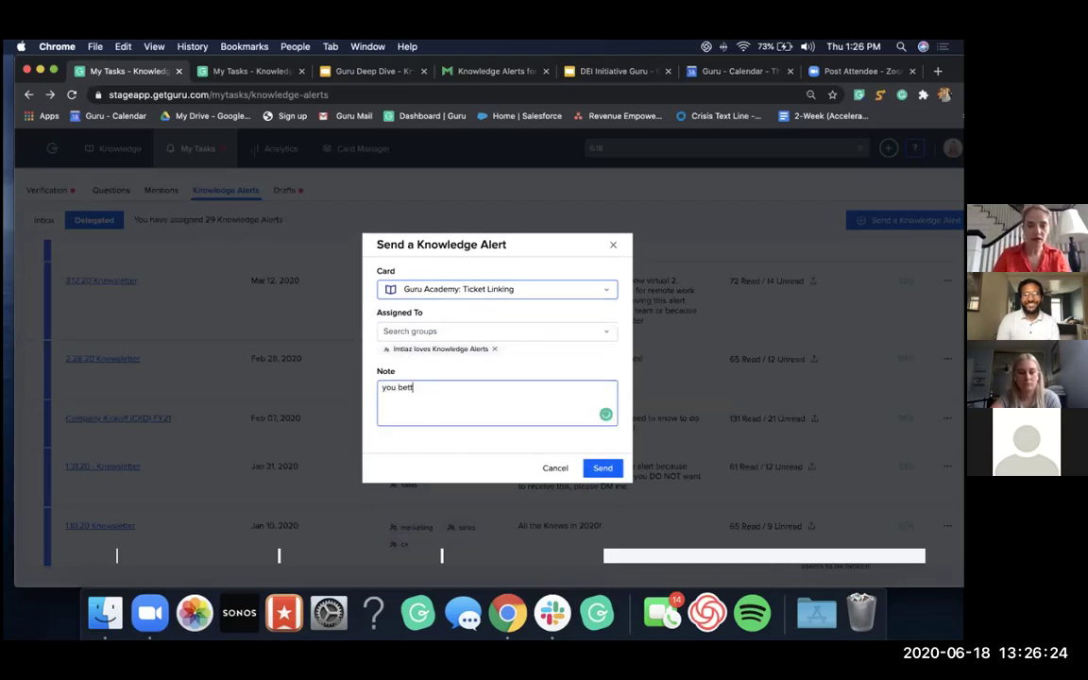
pyautogui.write('er read this or es')
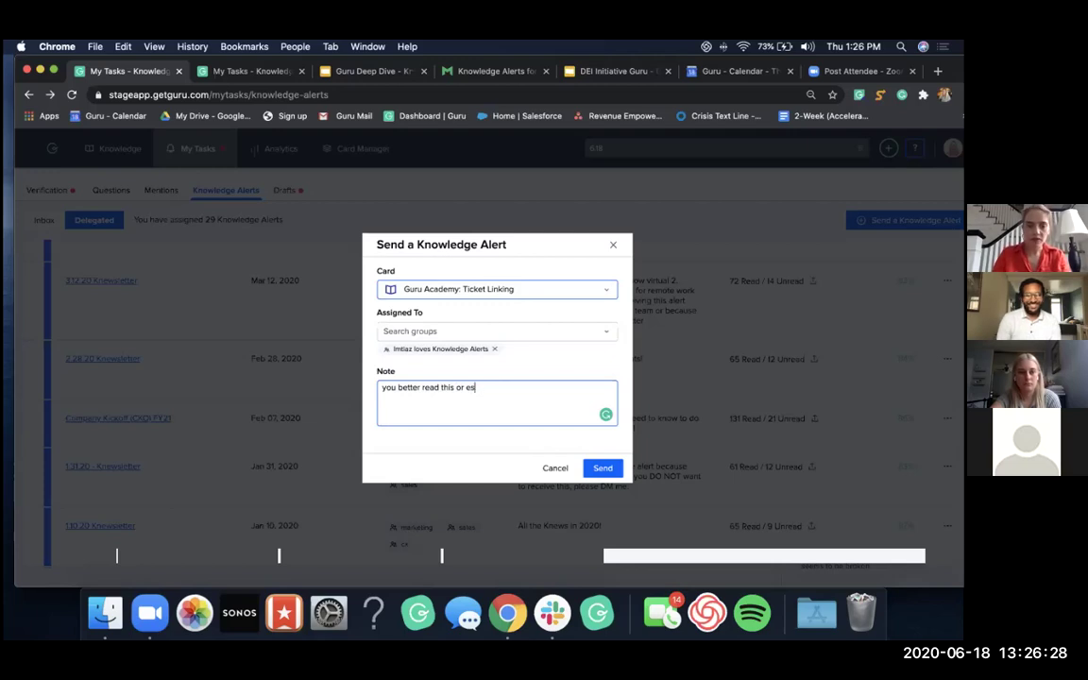
pyautogui.press('BackSpace')
pyautogui.write('lse')
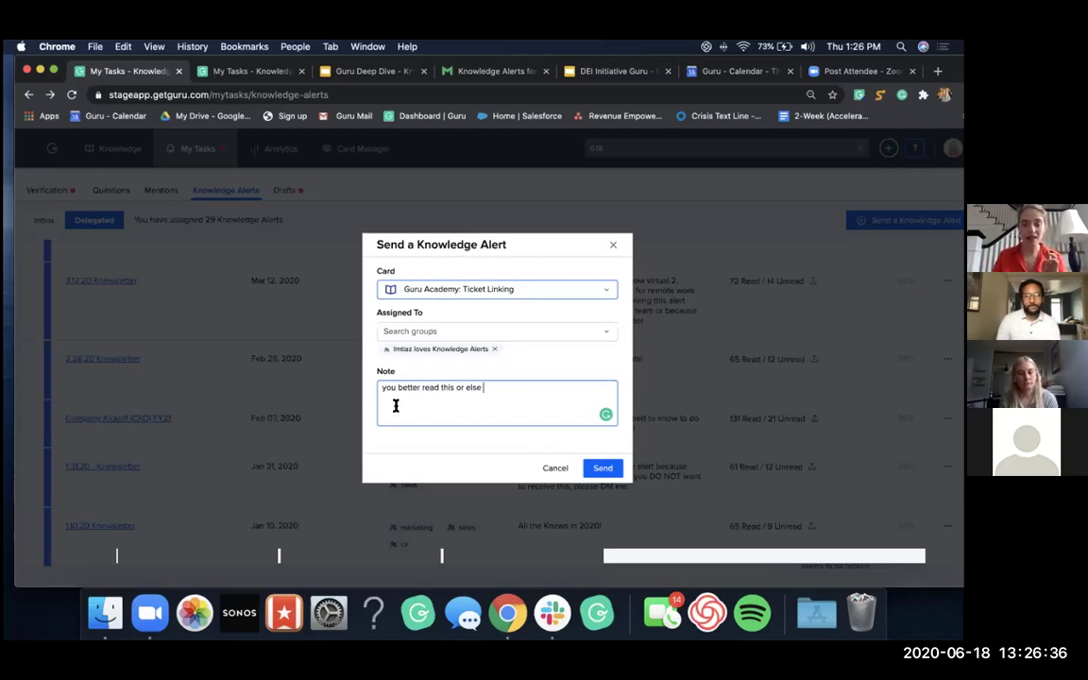
pyautogui.click(601, 468)
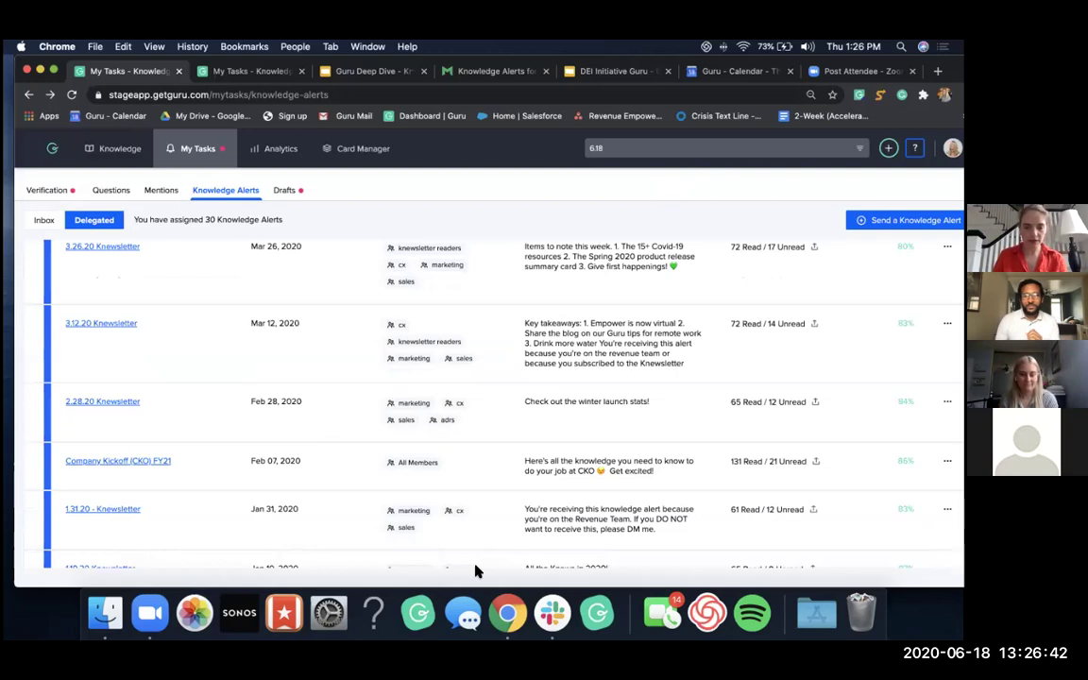
# Switch to Slack, open the guru app's messages in the Guru workspace and highlight the note of the Guru Academy: Ticket Linking alert
pyautogui.press('super+shift+s')
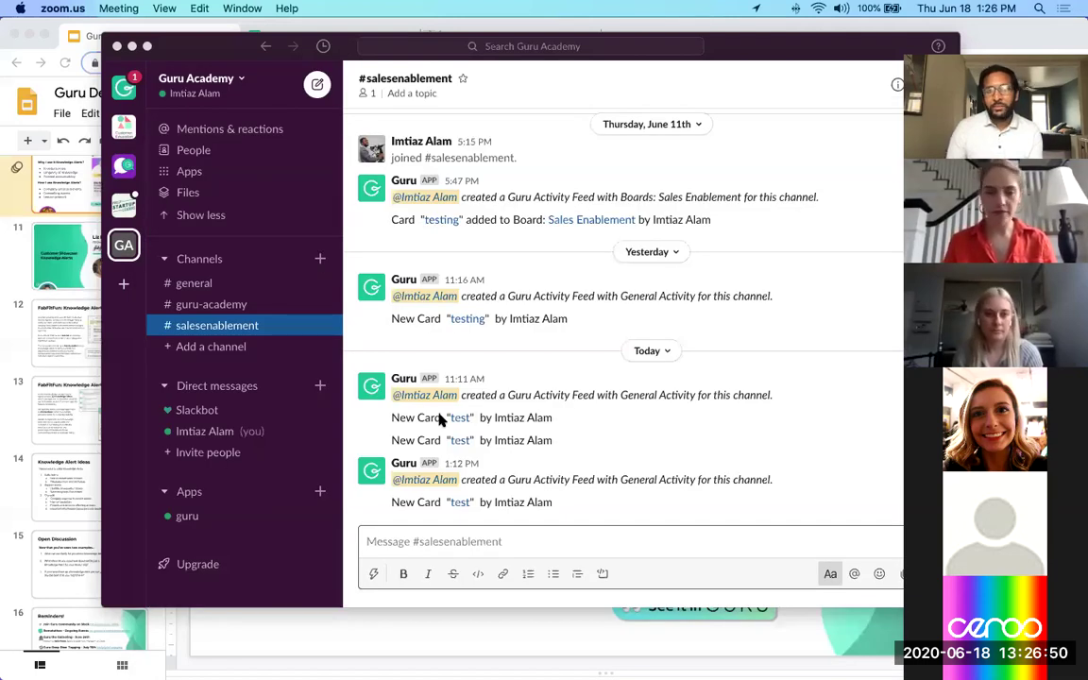
pyautogui.click(121, 88)
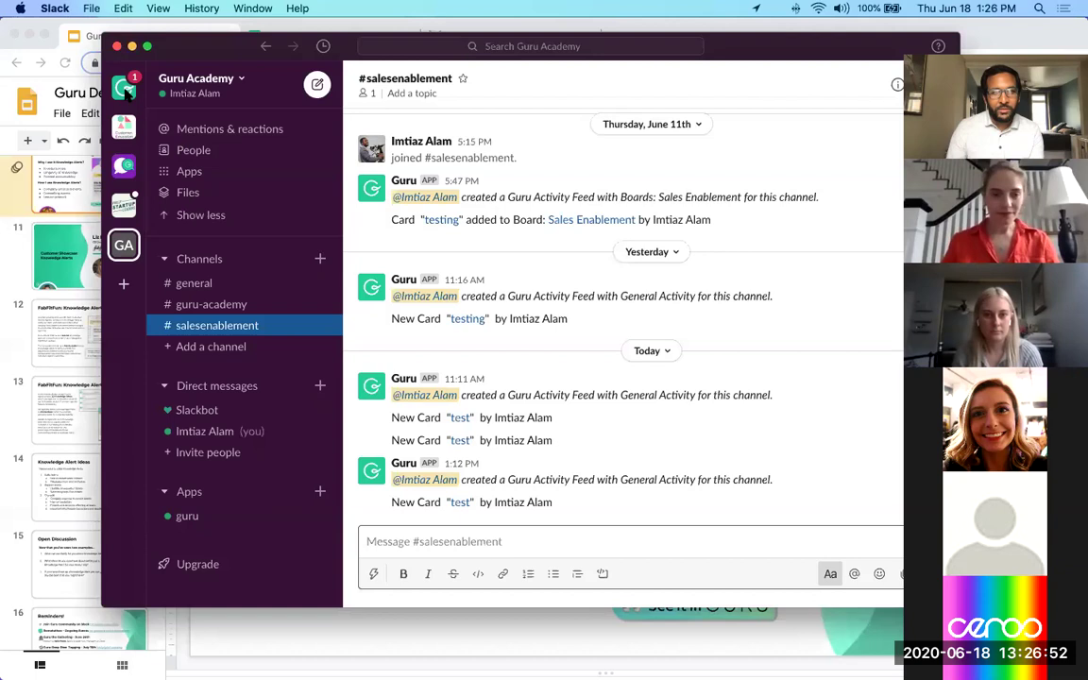
pyautogui.scroll(-10, 257, 401)
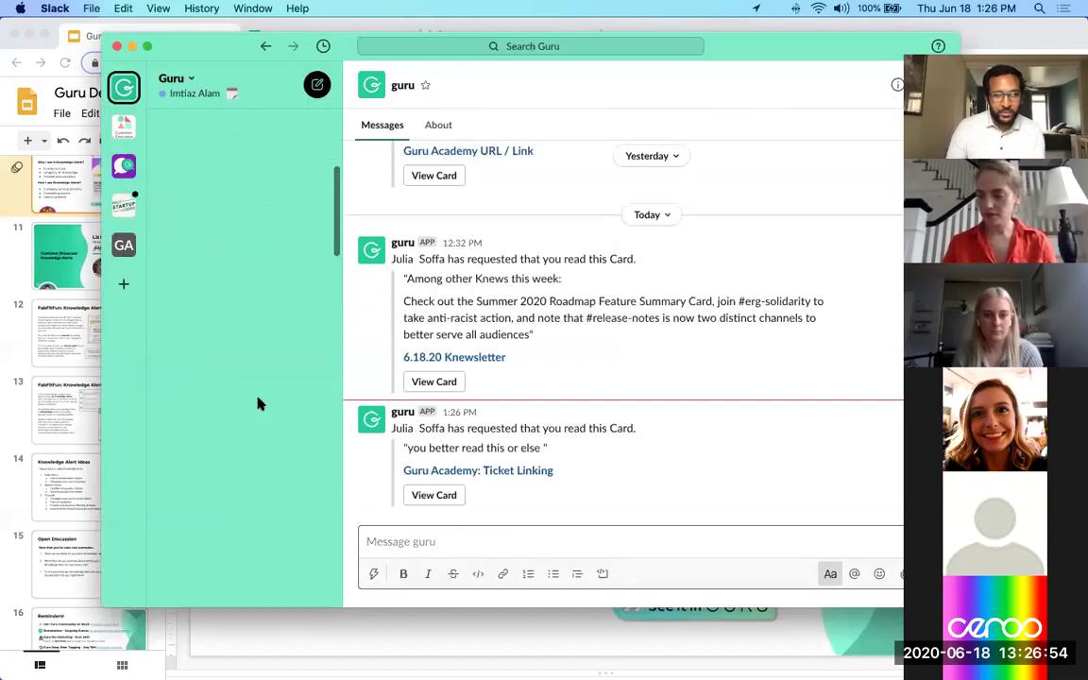
pyautogui.click(187, 556)
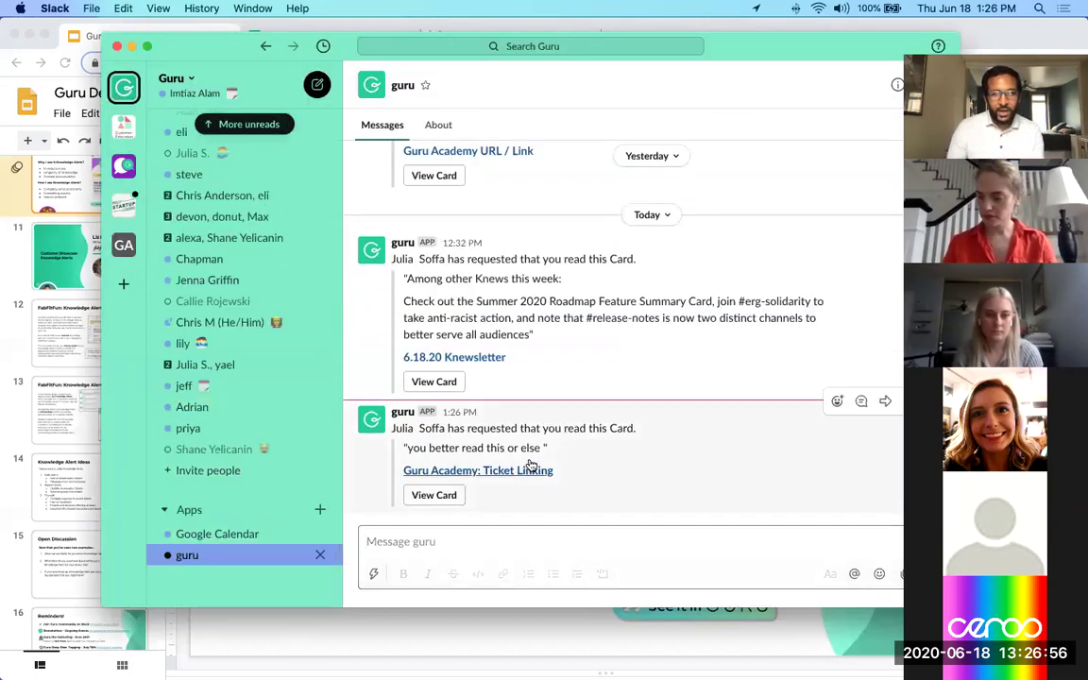
pyautogui.moveTo(392, 428); pyautogui.dragTo(412, 446)
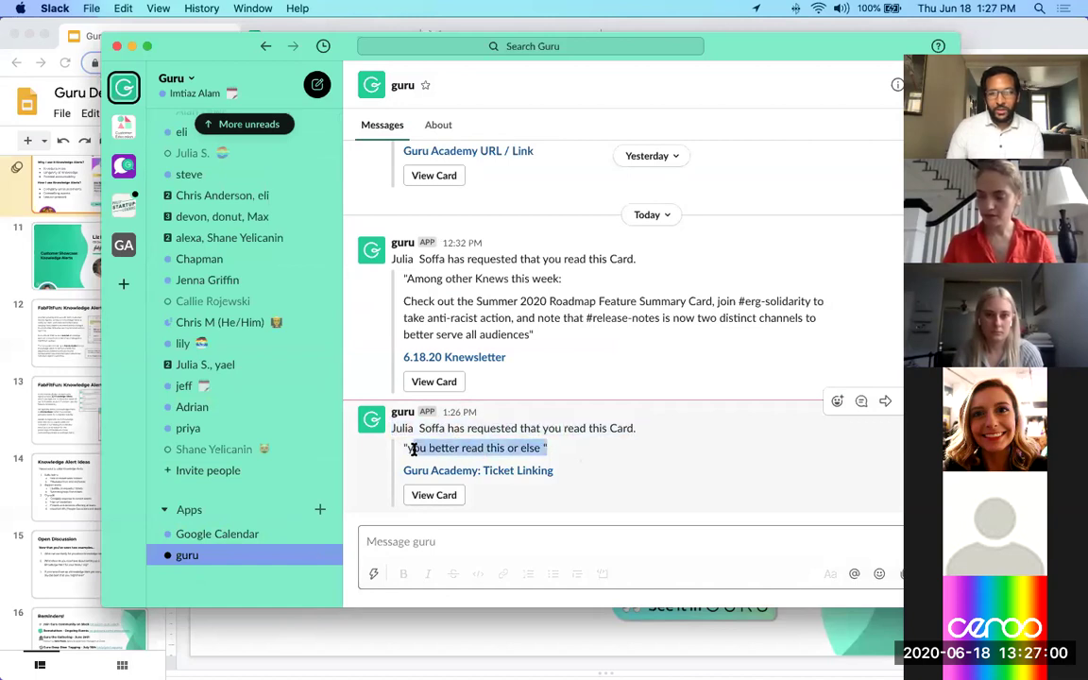
pyautogui.click(413, 447)
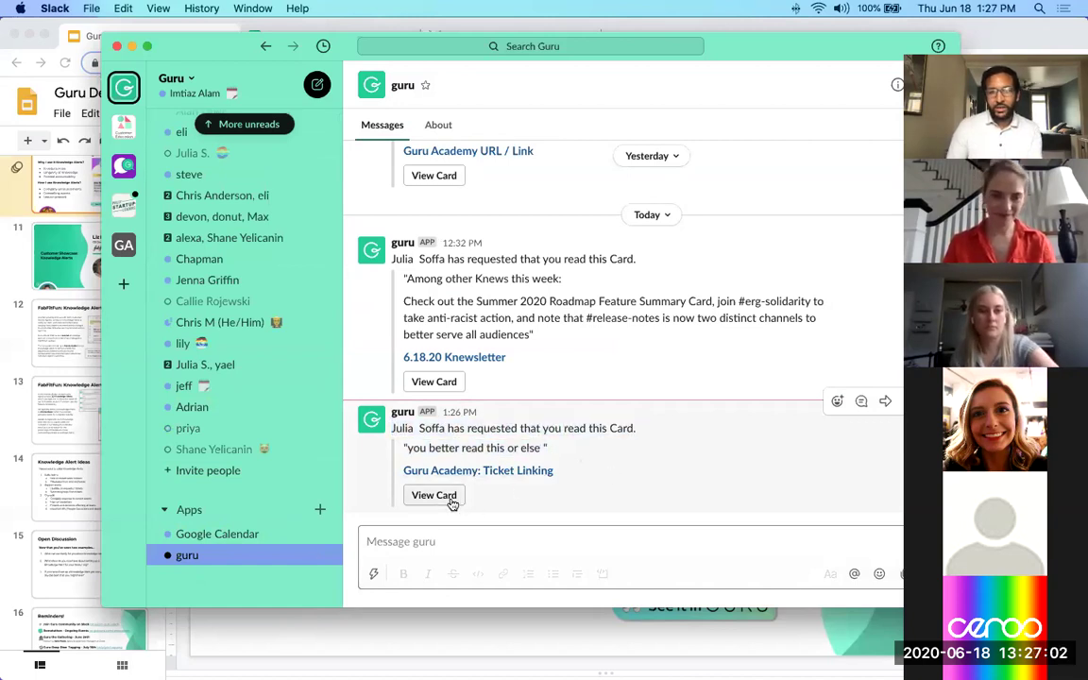